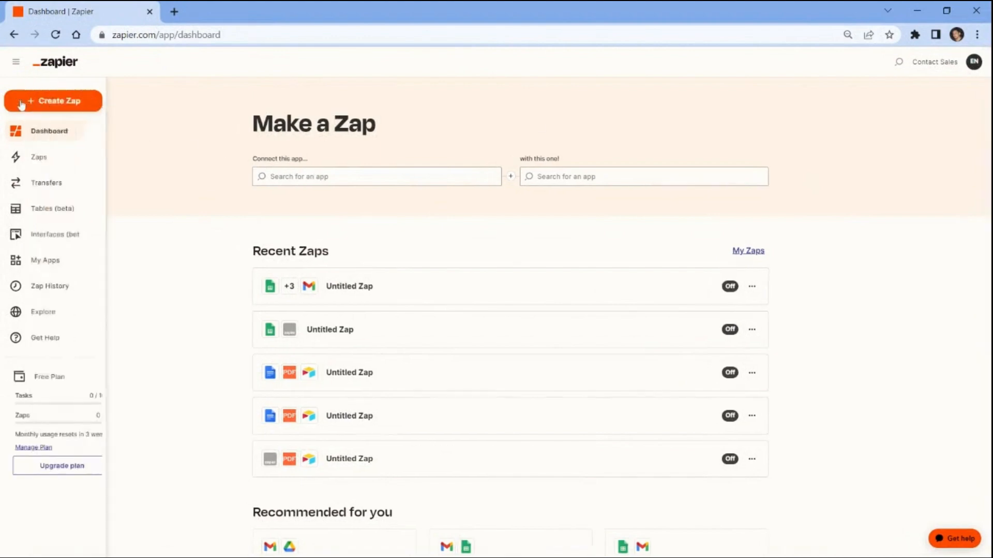
# Create a new Zap with Airtable's New Record event as its trigger and select the connected Airtable account
pyautogui.click(21, 105)
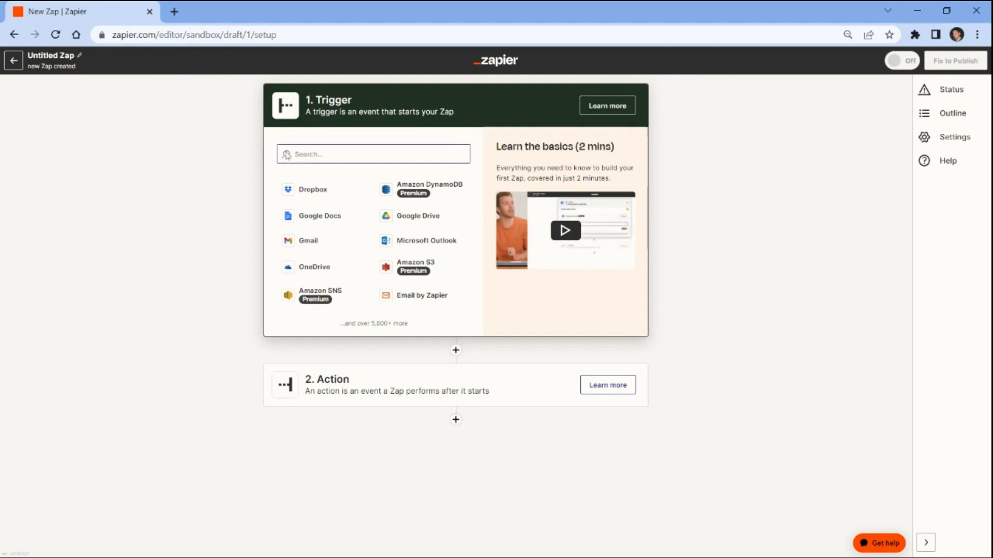
pyautogui.write('air')
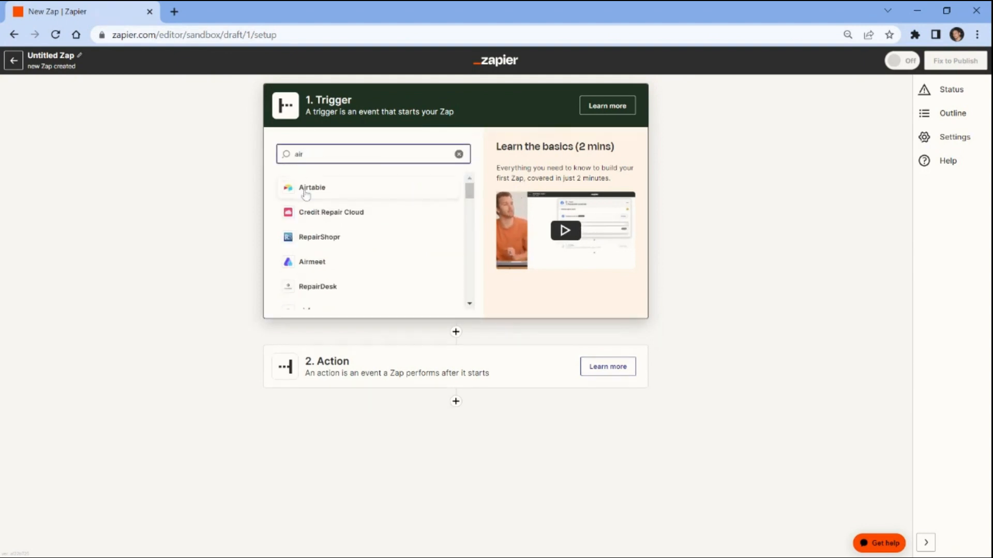
pyautogui.click(306, 193)
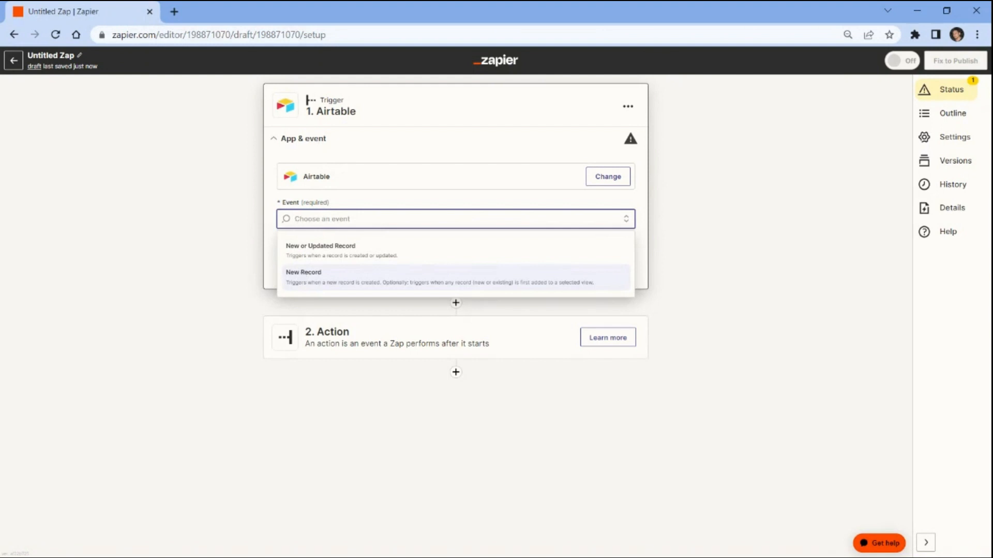
pyautogui.click(301, 274)
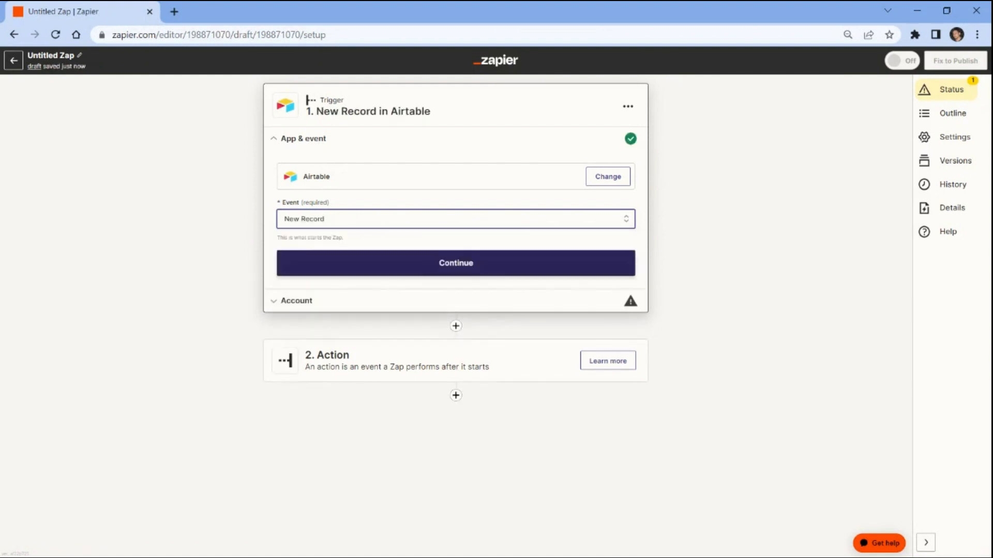
pyautogui.click(301, 274)
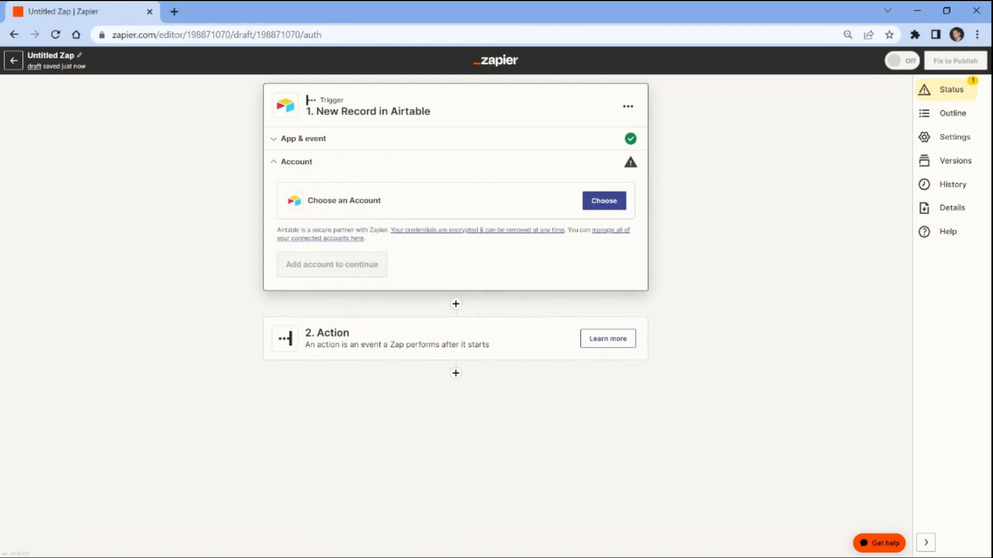
pyautogui.click(598, 205)
pyautogui.click(300, 267)
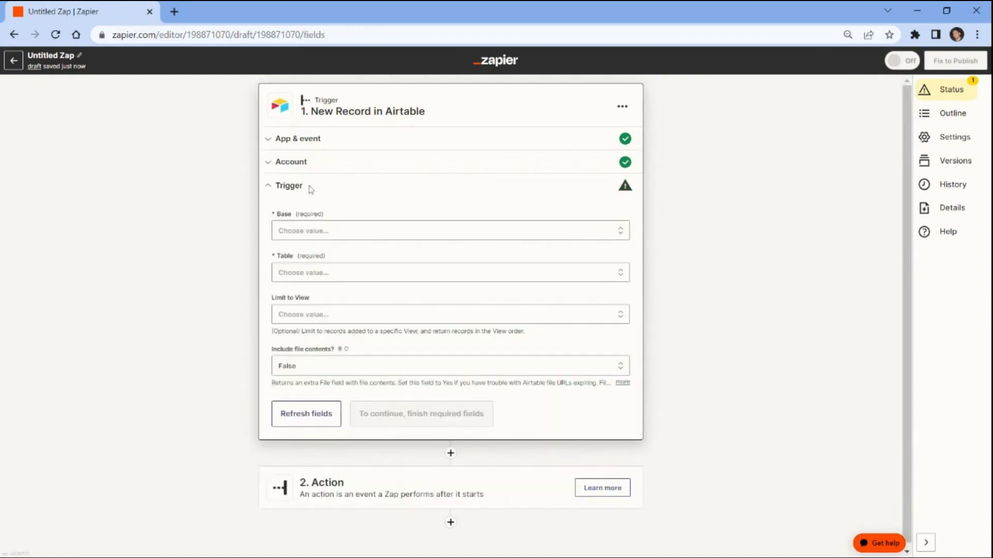
# Set the trigger's base to Sales Order, table to Order report, view limit to Grid view, and including file contents to False
pyautogui.click(285, 232)
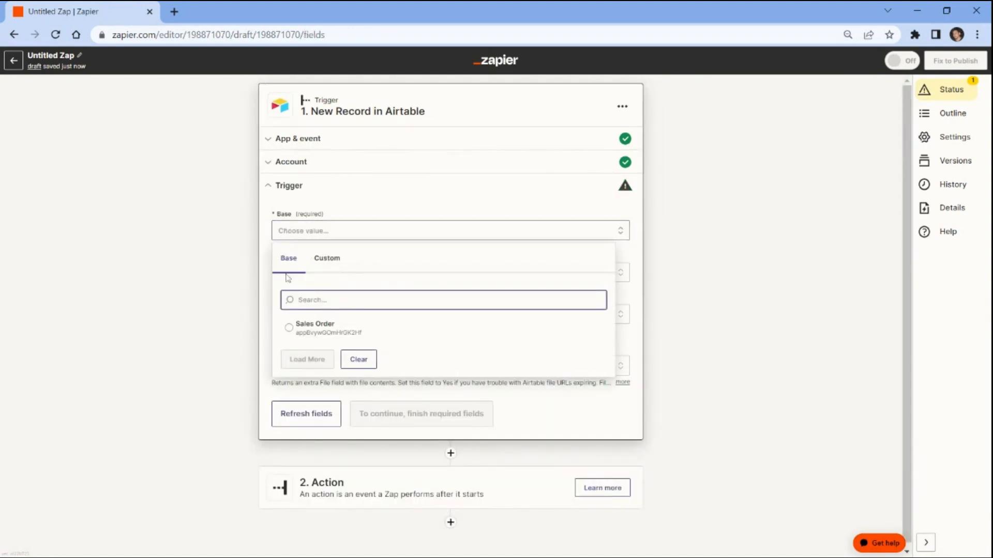
pyautogui.click(289, 330)
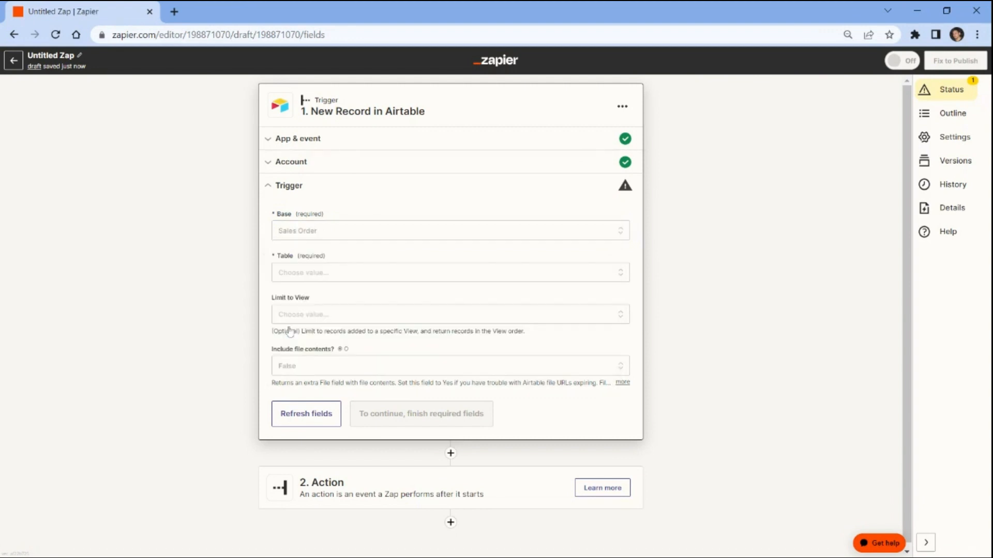
pyautogui.click(283, 274)
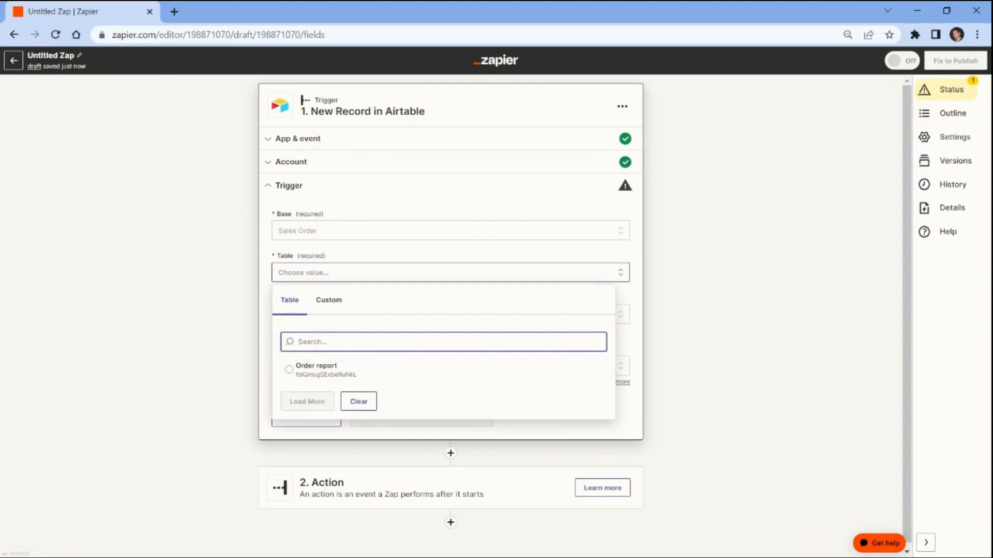
pyautogui.click(290, 374)
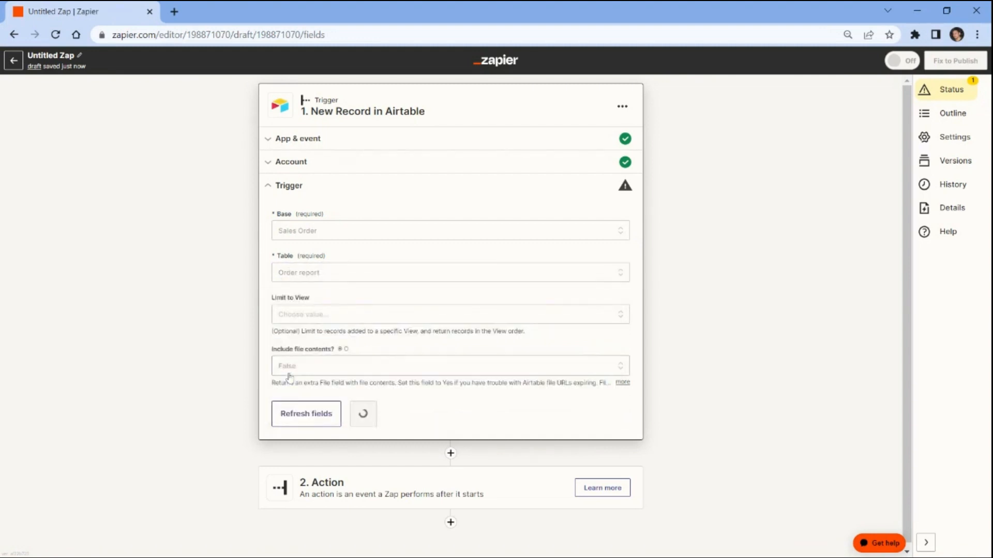
pyautogui.click(282, 317)
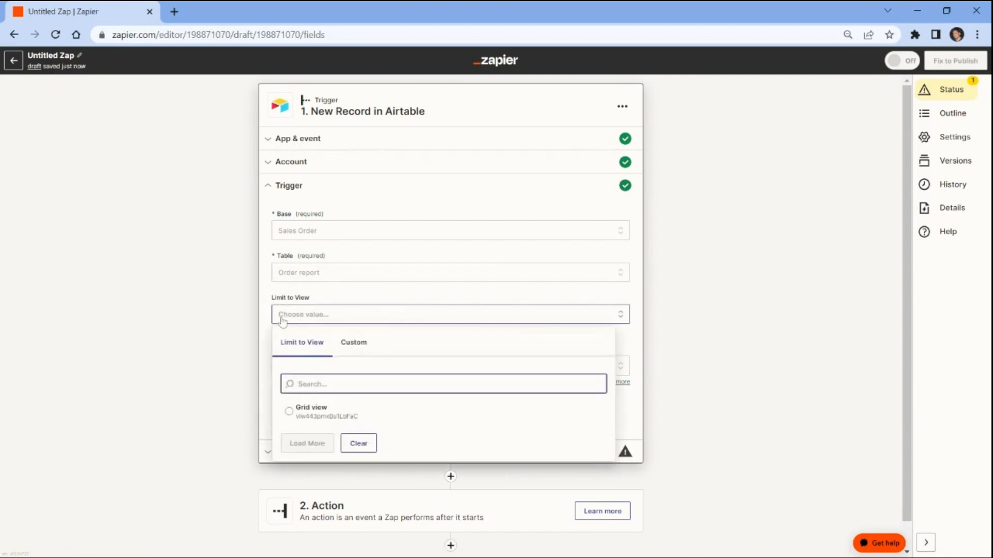
pyautogui.click(288, 414)
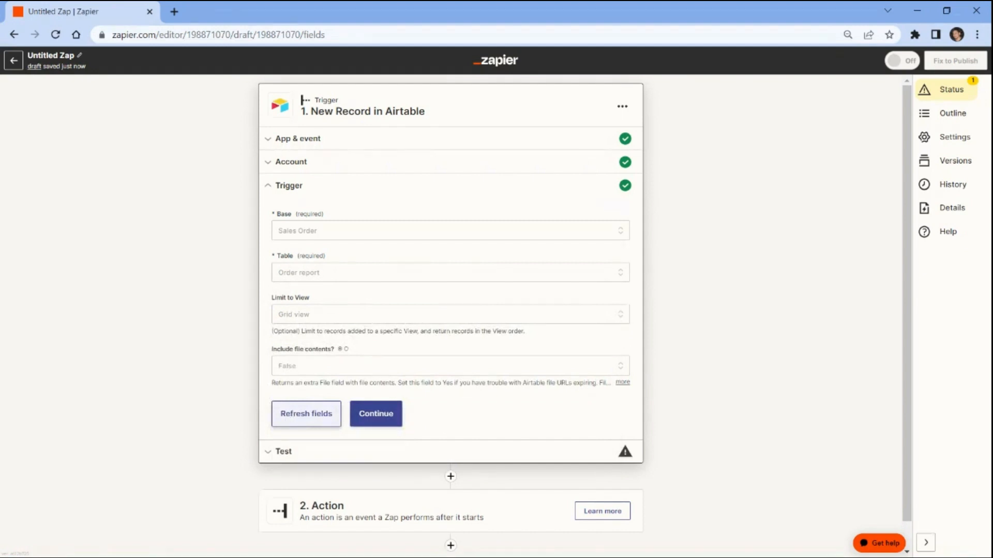
pyautogui.click(280, 368)
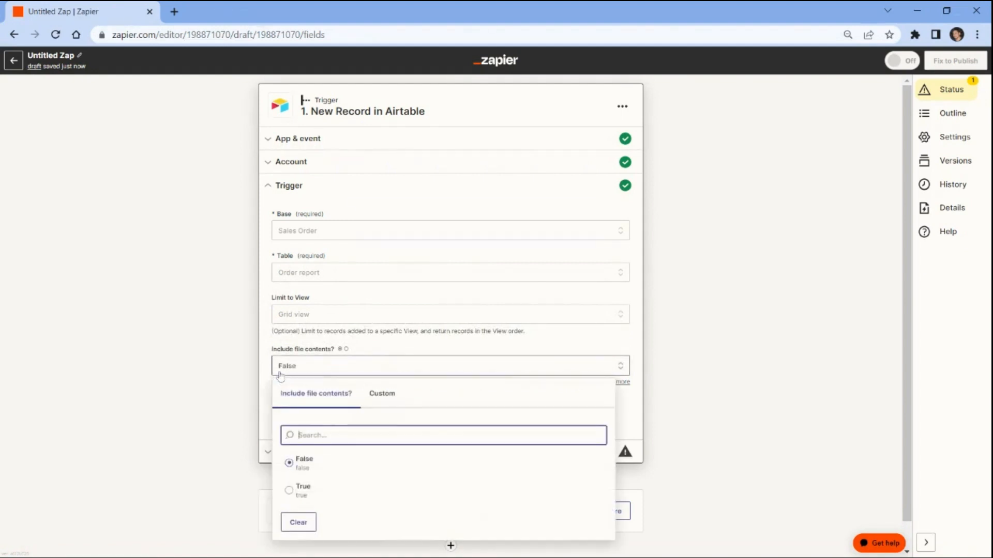
pyautogui.click(289, 465)
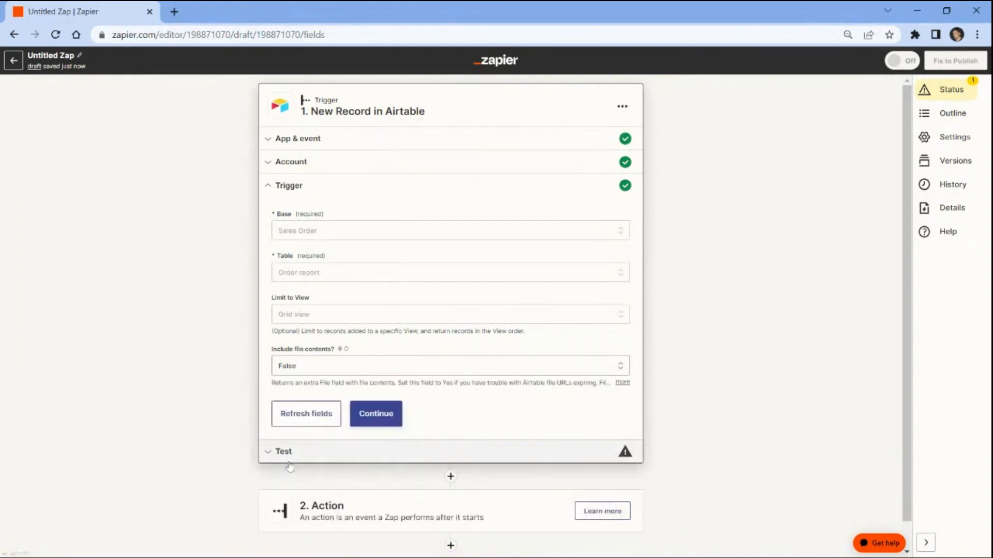
# Test the Airtable trigger and continue with Record A as the sample record
pyautogui.click(371, 416)
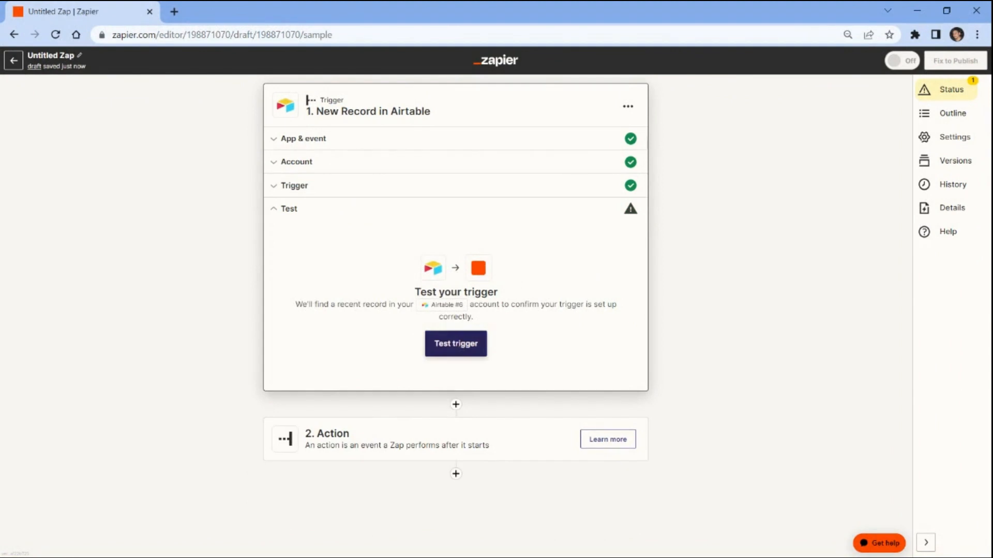
pyautogui.click(456, 347)
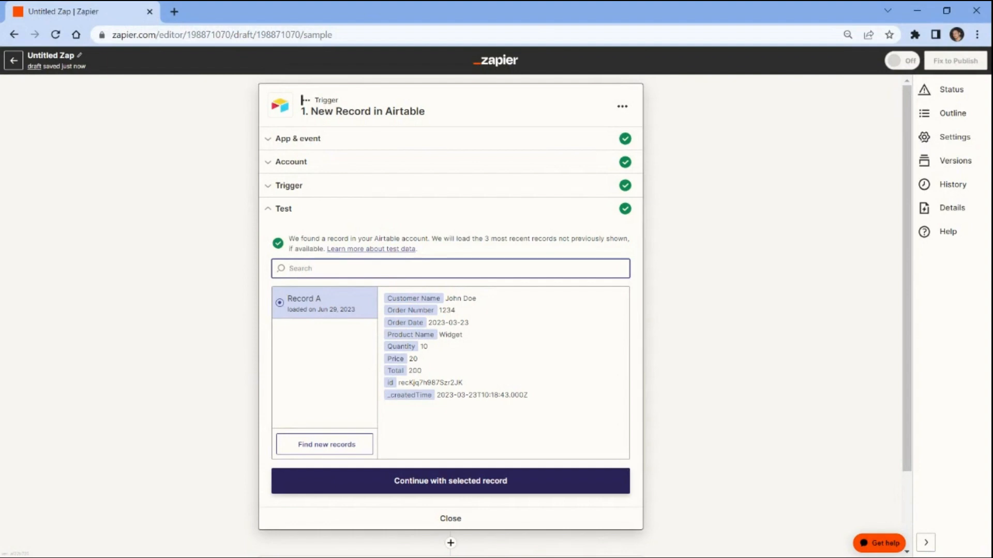
pyautogui.click(452, 484)
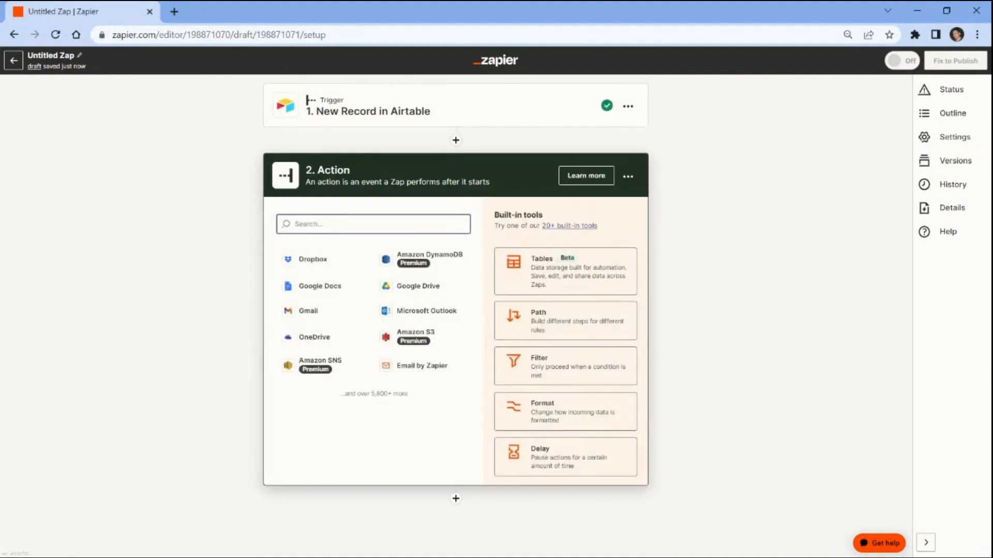
# Set the Zap's action to PDF.co with the HTML to PDF Converter event
pyautogui.write('pdfco')
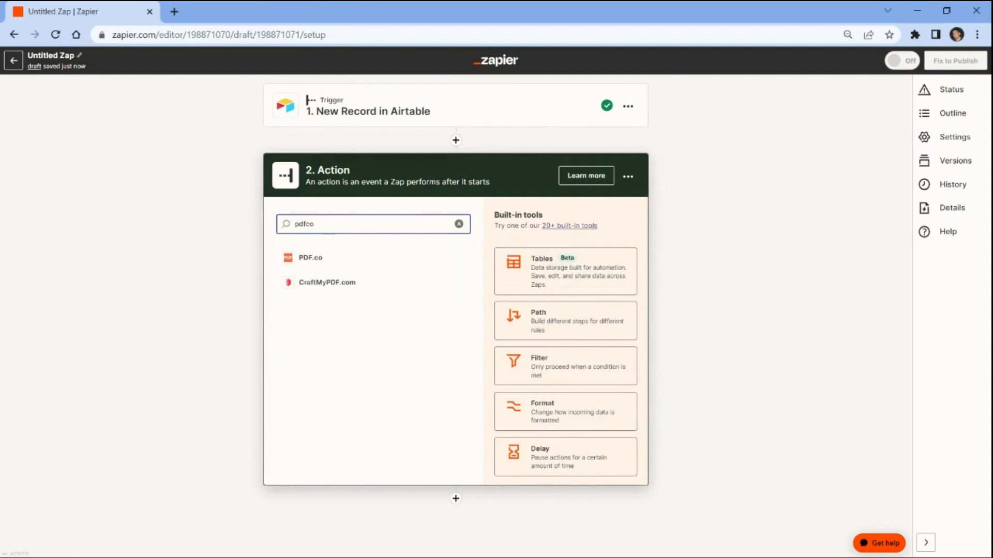
pyautogui.click(313, 259)
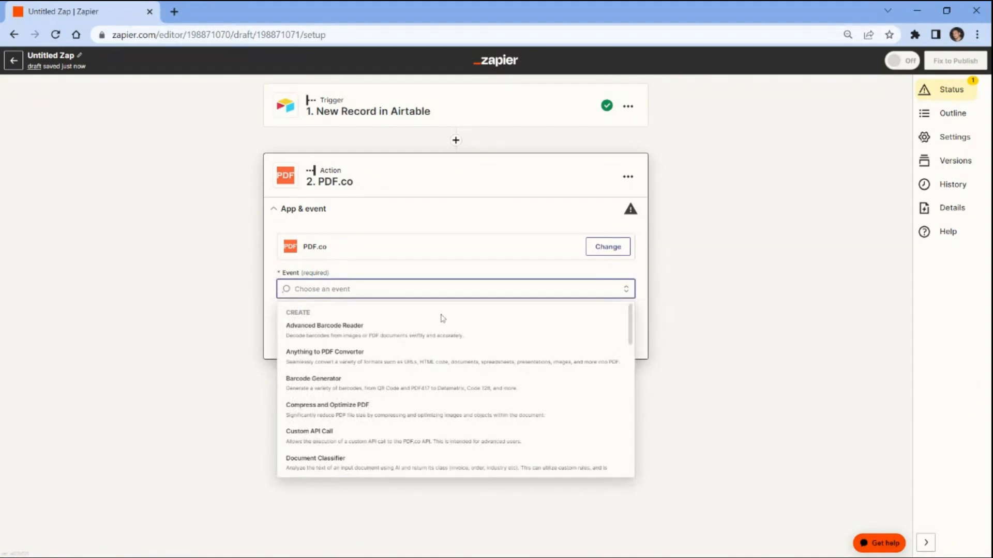
pyautogui.scroll(-3, 621, 356)
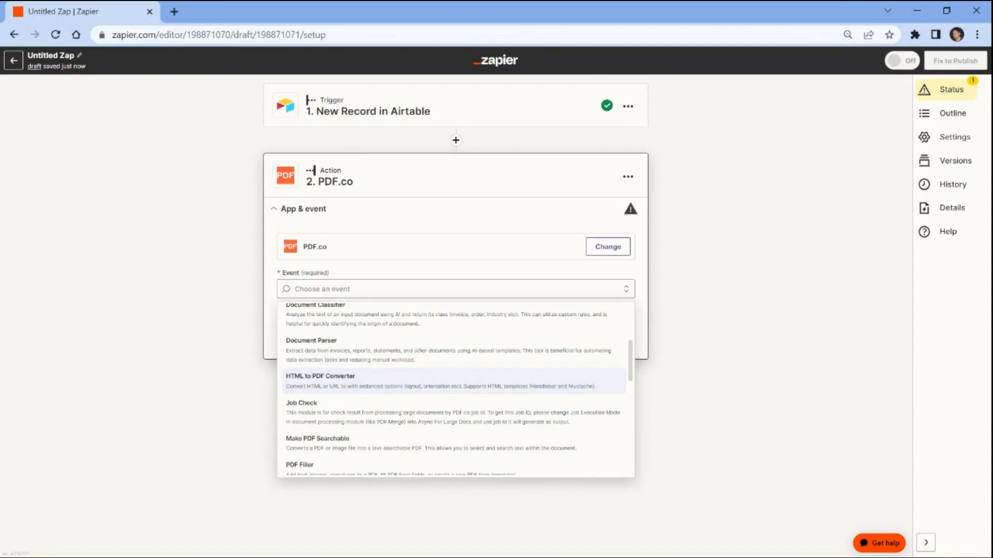
pyautogui.click(342, 387)
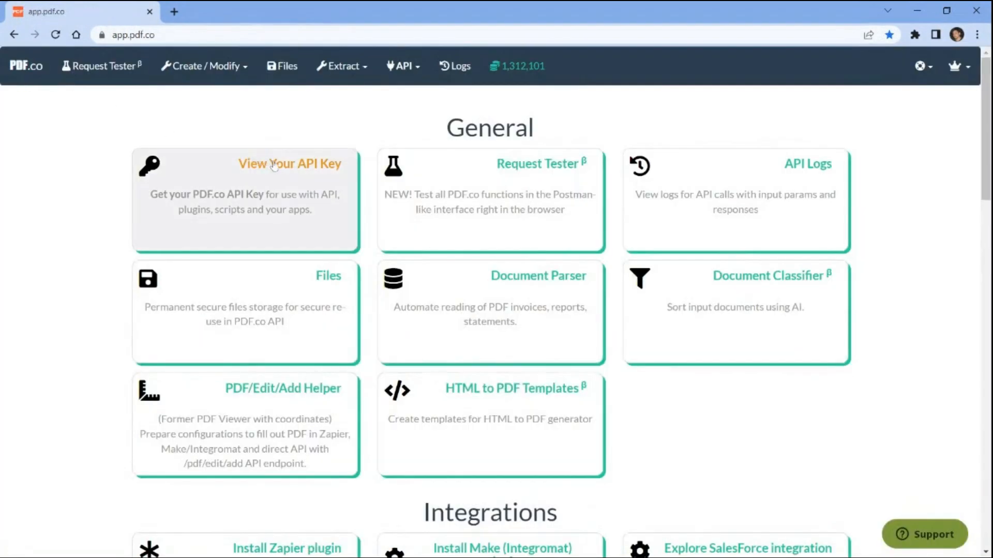
# Switch to the PDF.co dashboard, display the account's API key and copy it
pyautogui.click(274, 165)
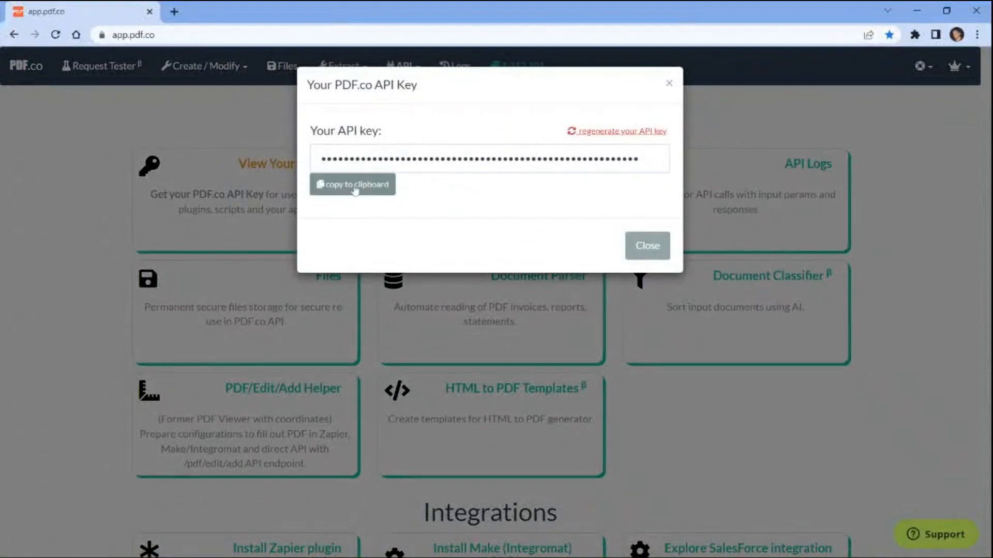
pyautogui.click(354, 191)
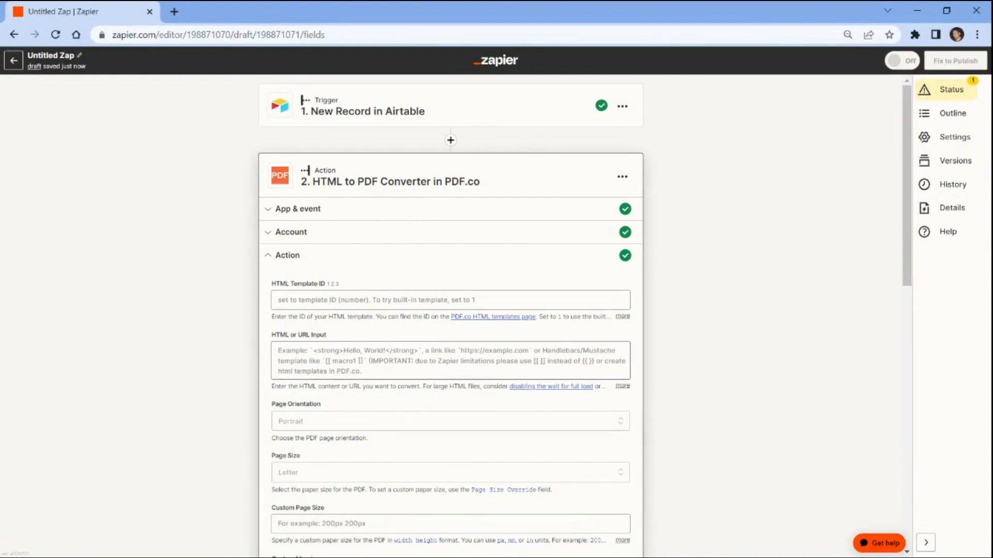
# Paste the Sales Order HTML code as the action's HTML input and map the Airtable fields, such as Customer Name and Total, into its table cells
pyautogui.hotkey('ctrl', 'v')
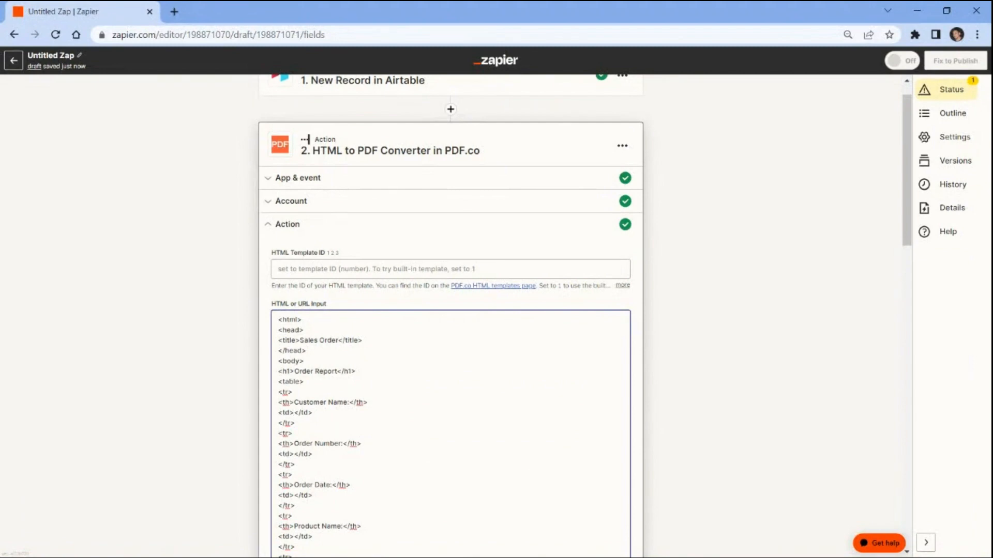
pyautogui.click(296, 412)
pyautogui.scroll(-10, 295, 413)
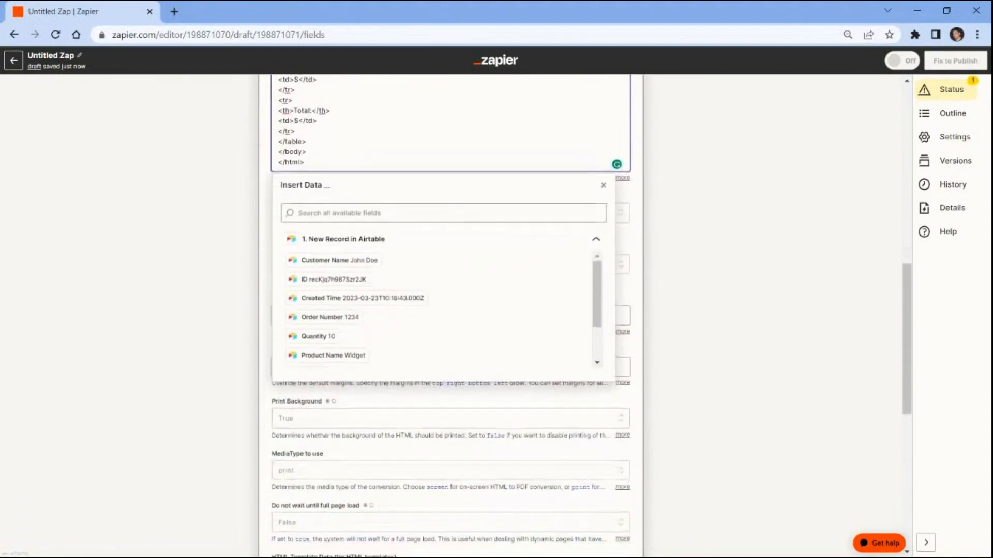
pyautogui.click(324, 261)
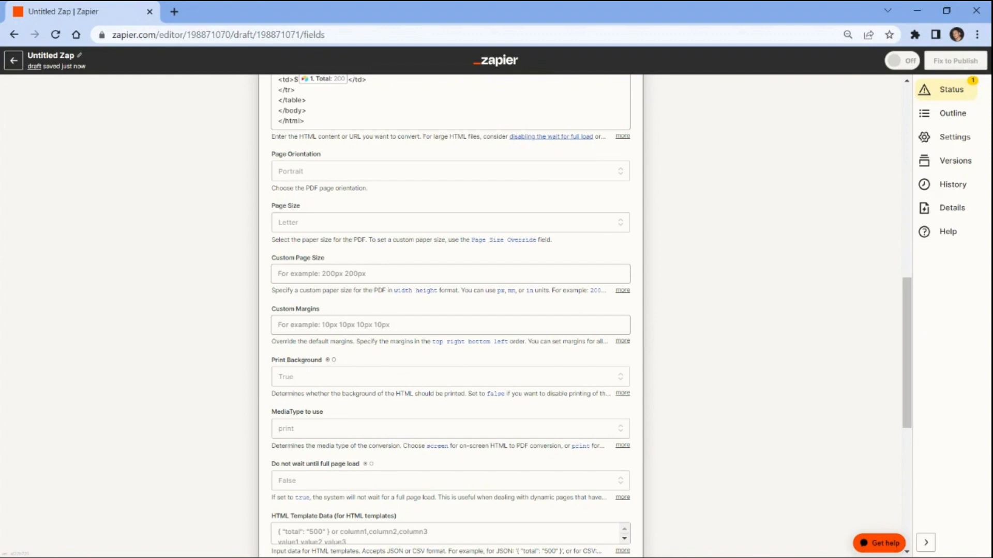
# Set the base filename of the PDF output to GeneratedPDF
pyautogui.scroll(-5, 450, 310)
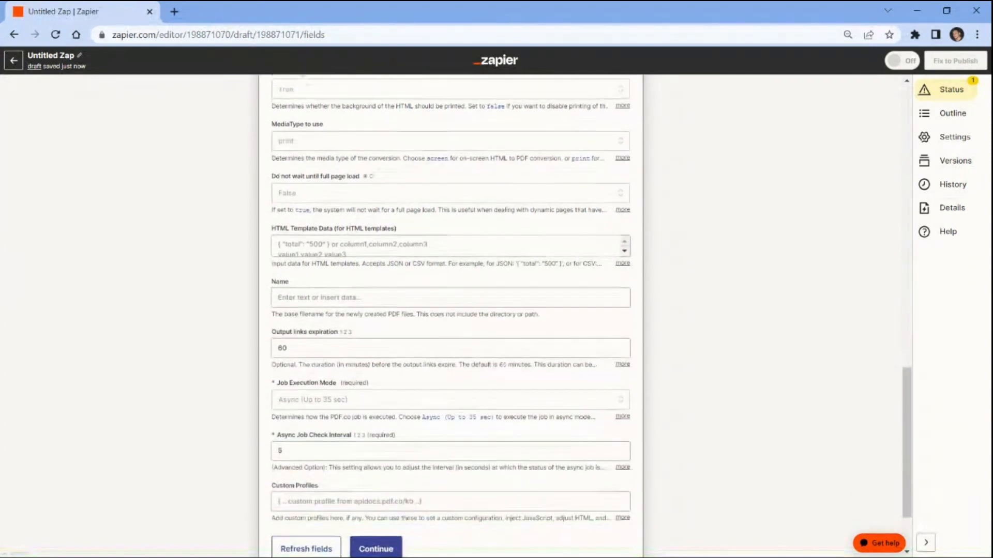
pyautogui.click(450, 298)
pyautogui.write('G')
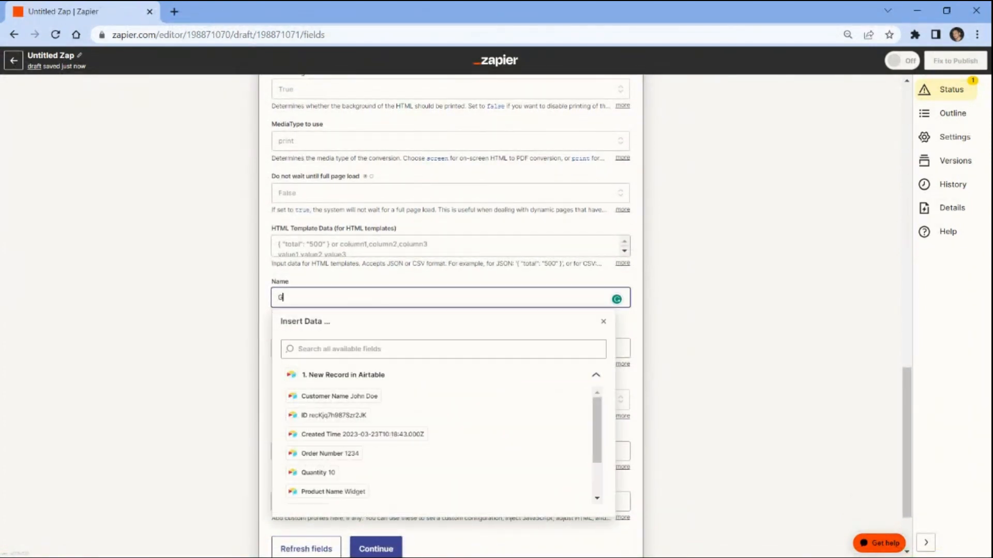
pyautogui.write('eneratedPDF')
pyautogui.click(255, 301)
pyautogui.scroll(-2, 256, 301)
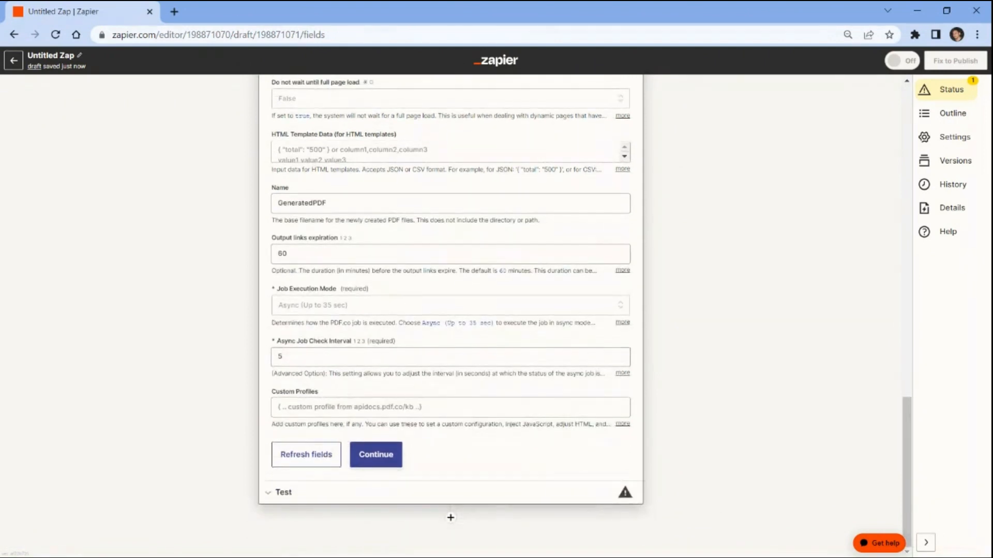
# Test the HTML to PDF action and open the resulting PDF's URL in a new browser tab
pyautogui.click(376, 454)
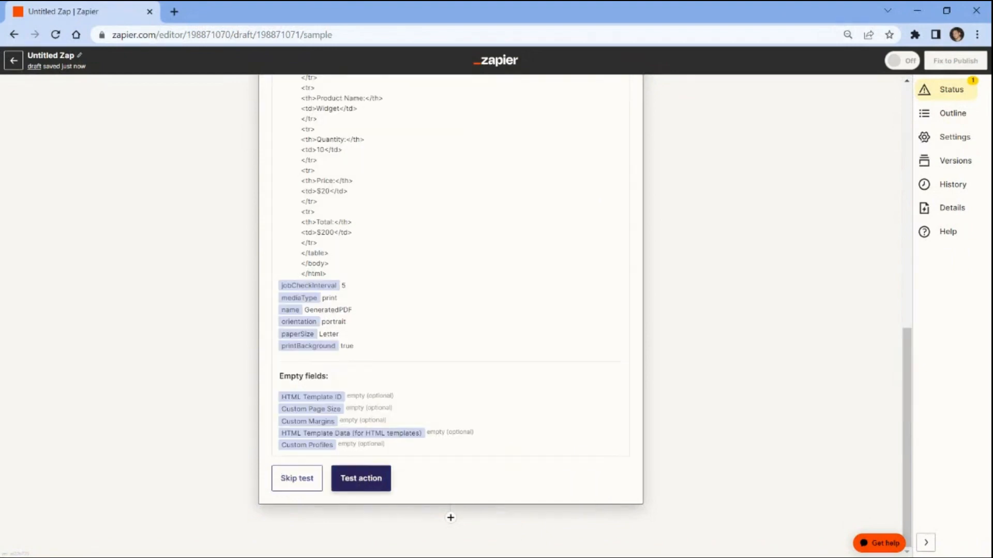
pyautogui.click(364, 479)
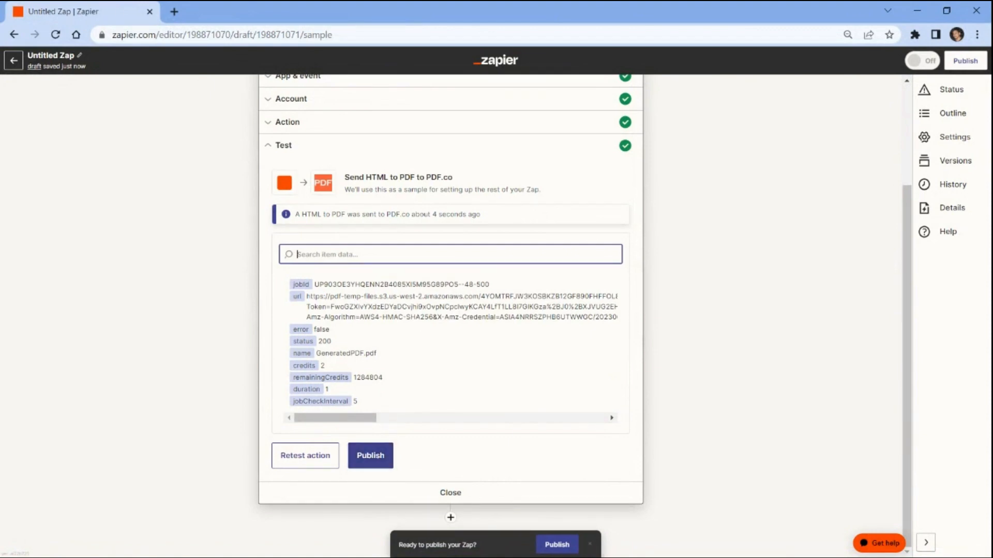
pyautogui.tripleClick(429, 306)
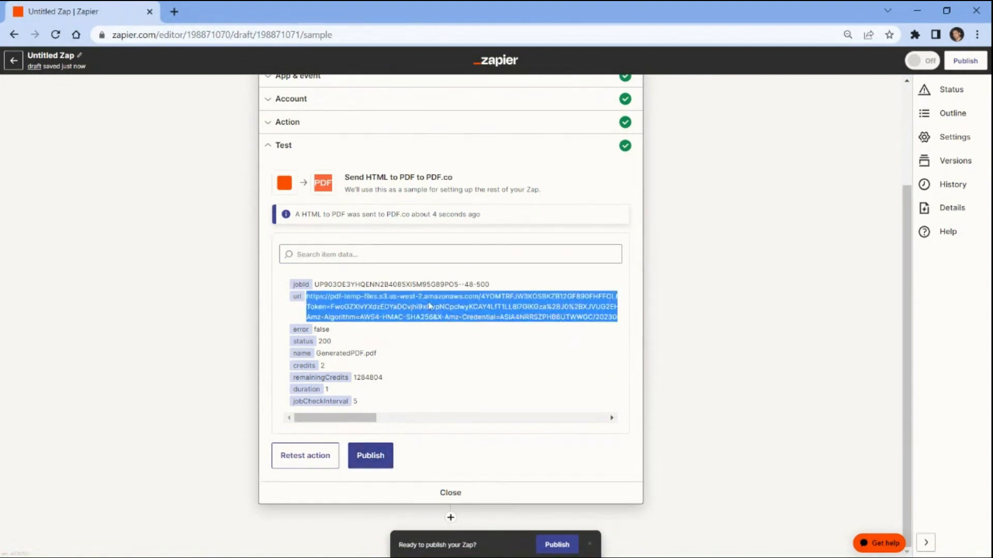
pyautogui.click(176, 15)
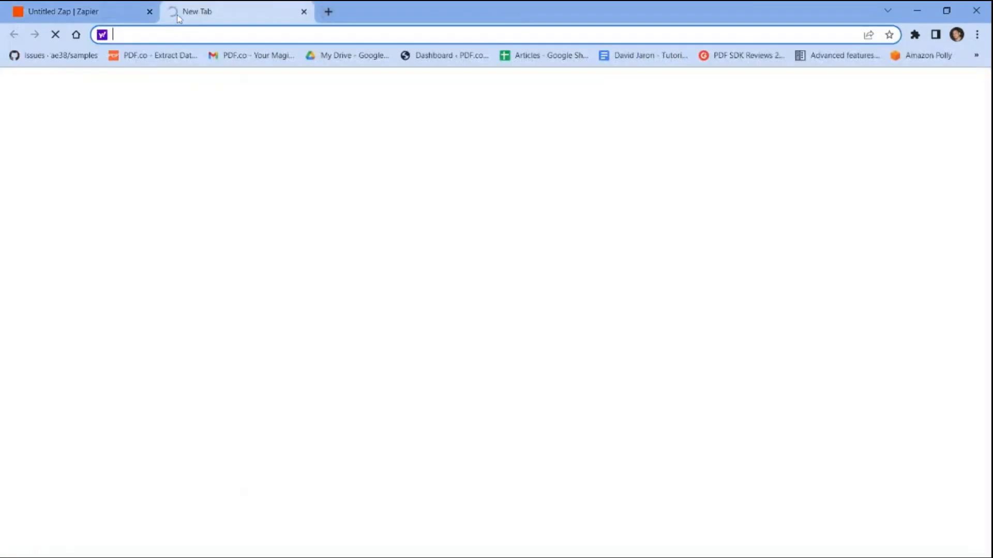
pyautogui.hotkey('ctrl', 'v')
pyautogui.press('Return')
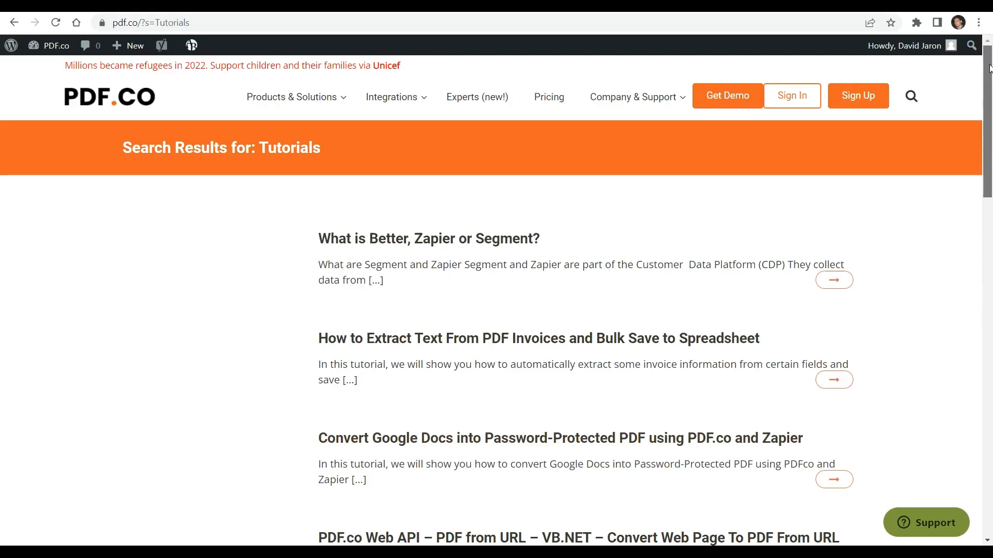
pyautogui.moveTo(989, 69); pyautogui.dragTo(989, 207)
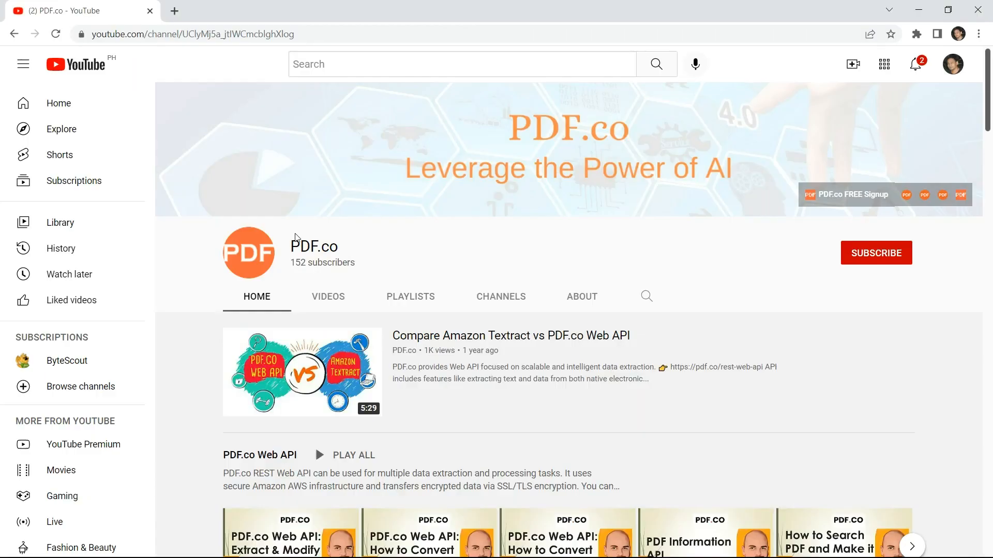
pyautogui.moveTo(988, 122); pyautogui.dragTo(990, 284)
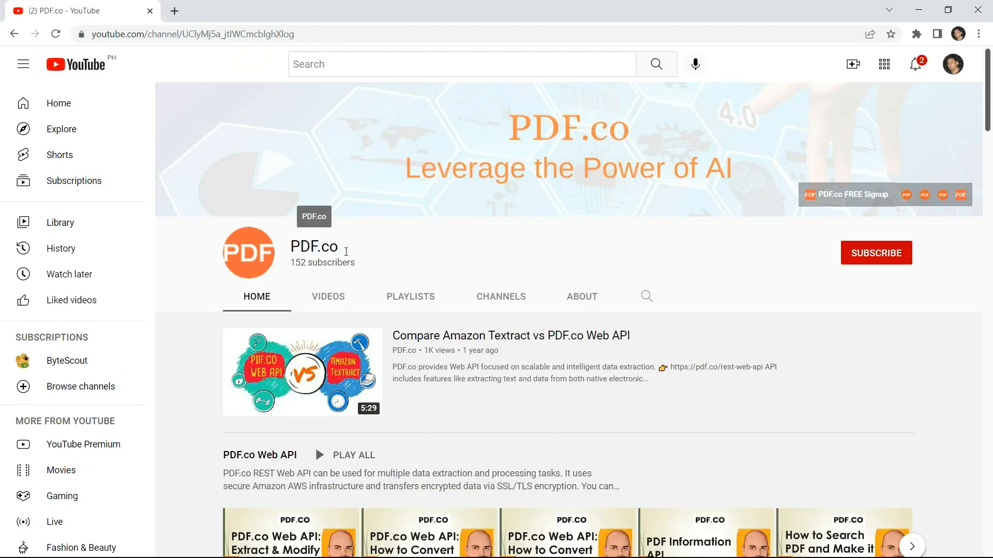
# Subscribe to the PDF.co channel on YouTube and set its notifications to All
pyautogui.click(880, 262)
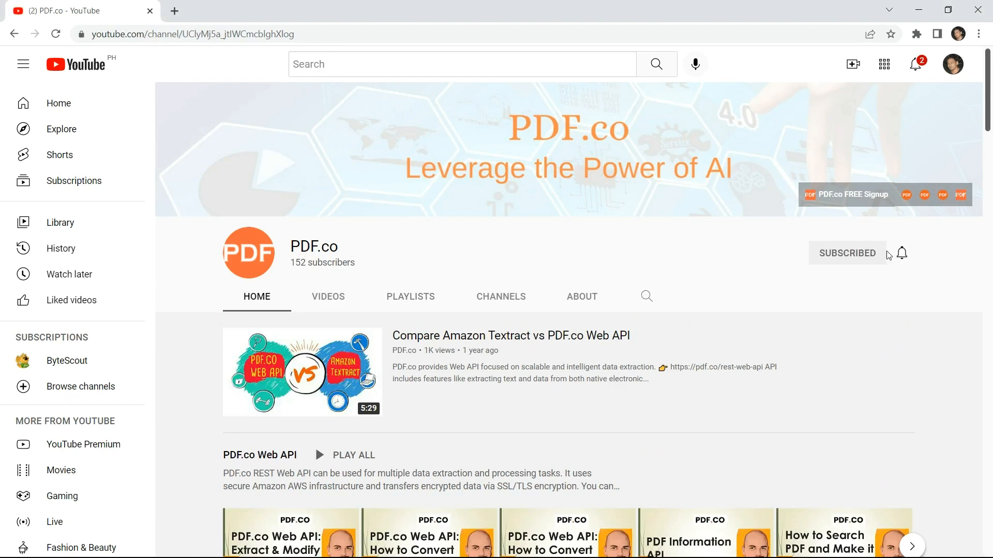
pyautogui.click(901, 256)
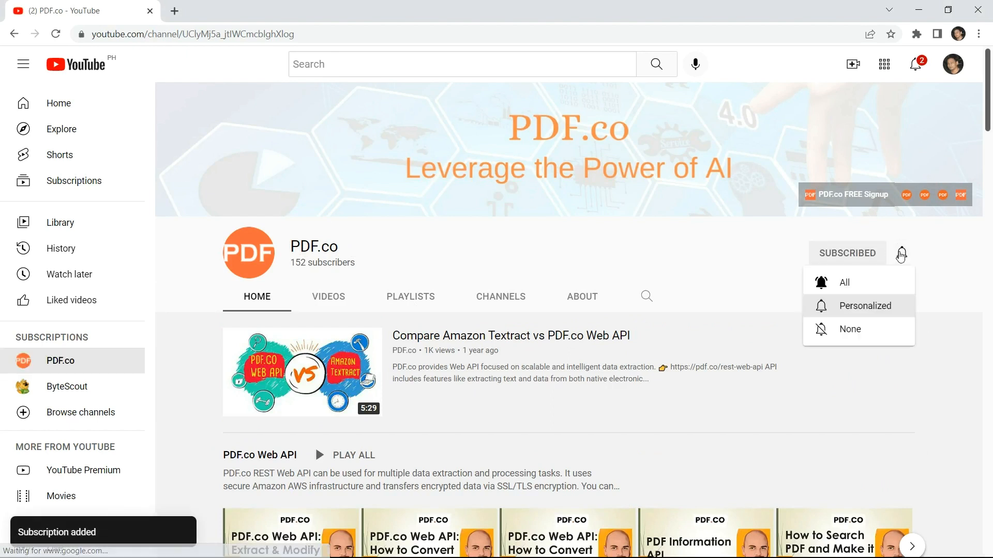
pyautogui.click(852, 283)
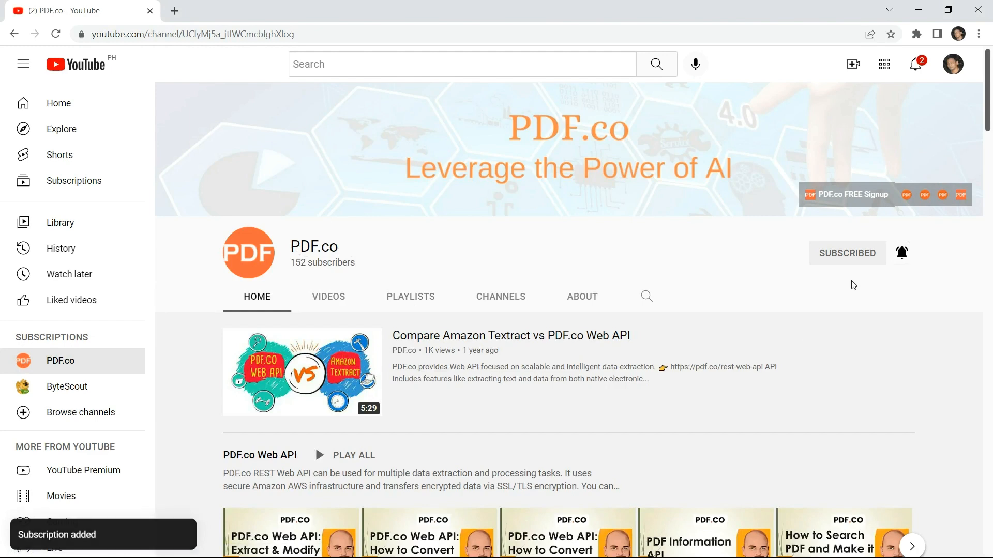